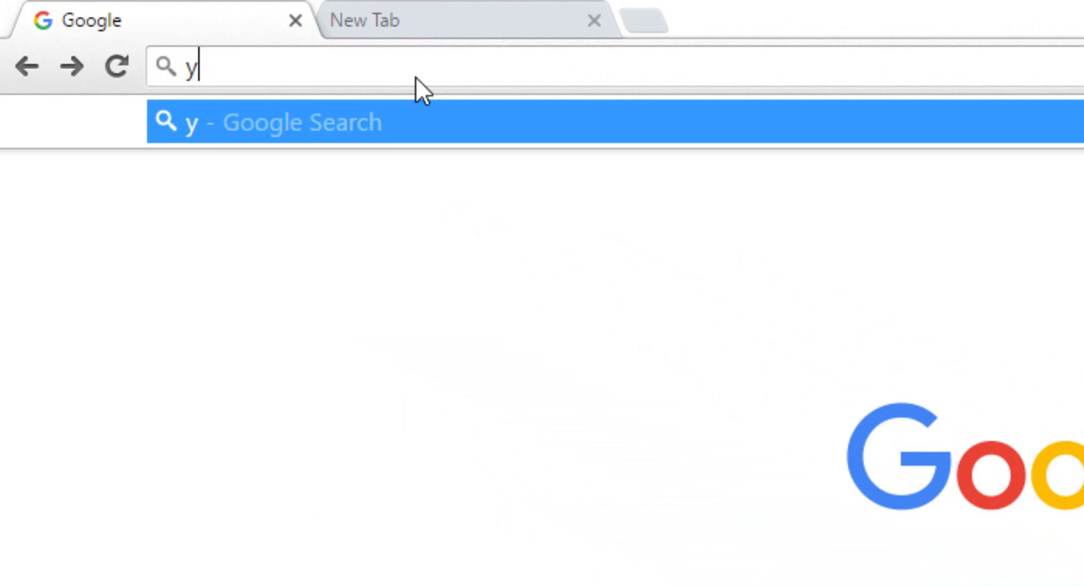
Step: Load mail.yahoo.com after discarding the ymail.com, yahoomail.com and login.yahoo.com attempts
{"action": "type", "text": "mail.com"}
{"action": "key", "text": "BackSpace"}
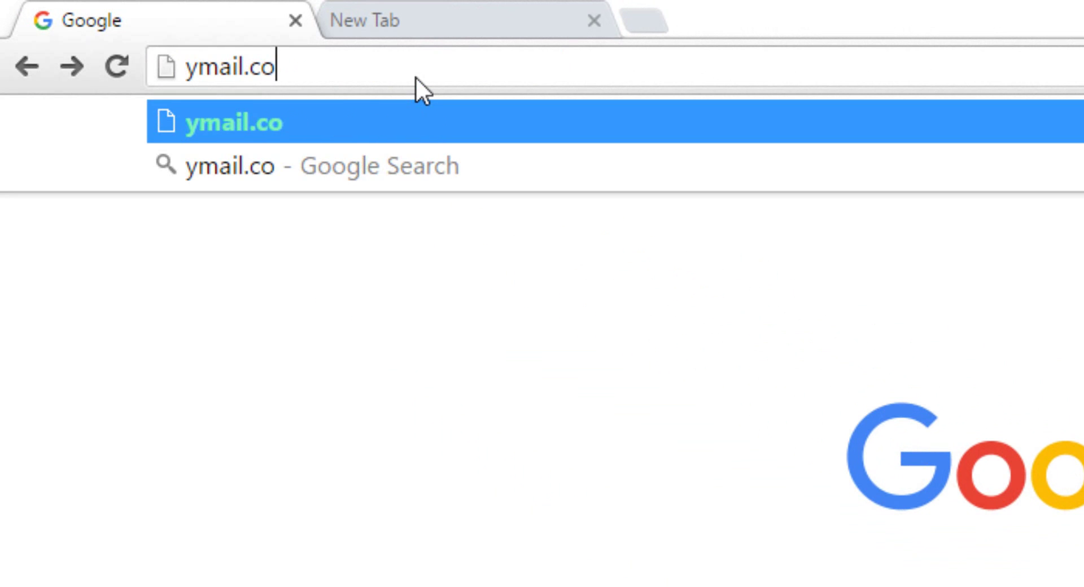
{"action": "key", "text": "BackSpace"}
{"action": "key", "text": "BackSpace"}
{"action": "key", "text": "BackSpace"}
{"action": "key", "text": "BackSpace"}
{"action": "key", "text": "BackSpace"}
{"action": "key", "text": "BackSpace"}
{"action": "type", "text": "yahoom"}
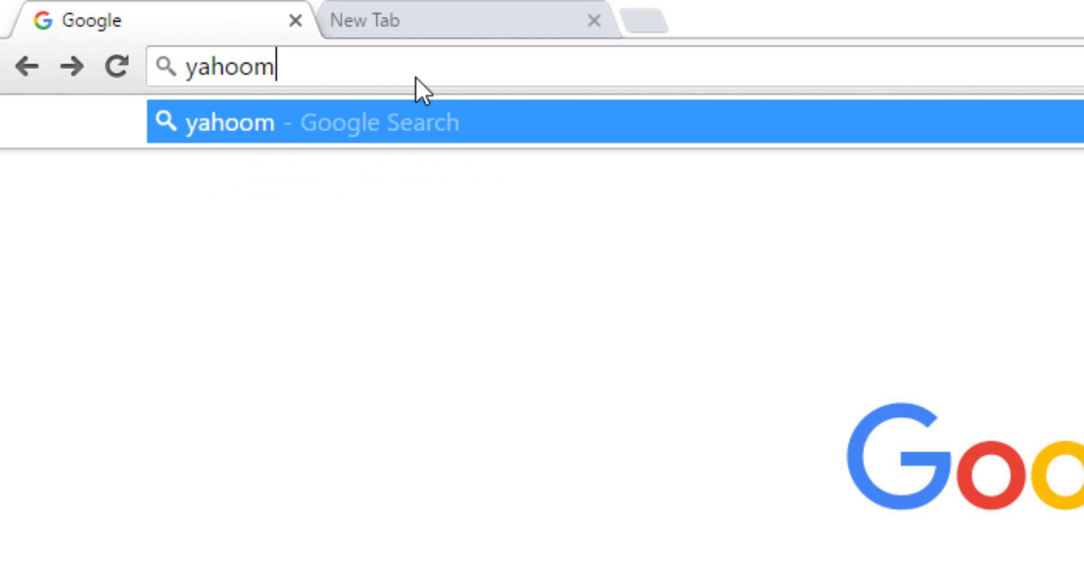
{"action": "type", "text": "ail.com"}
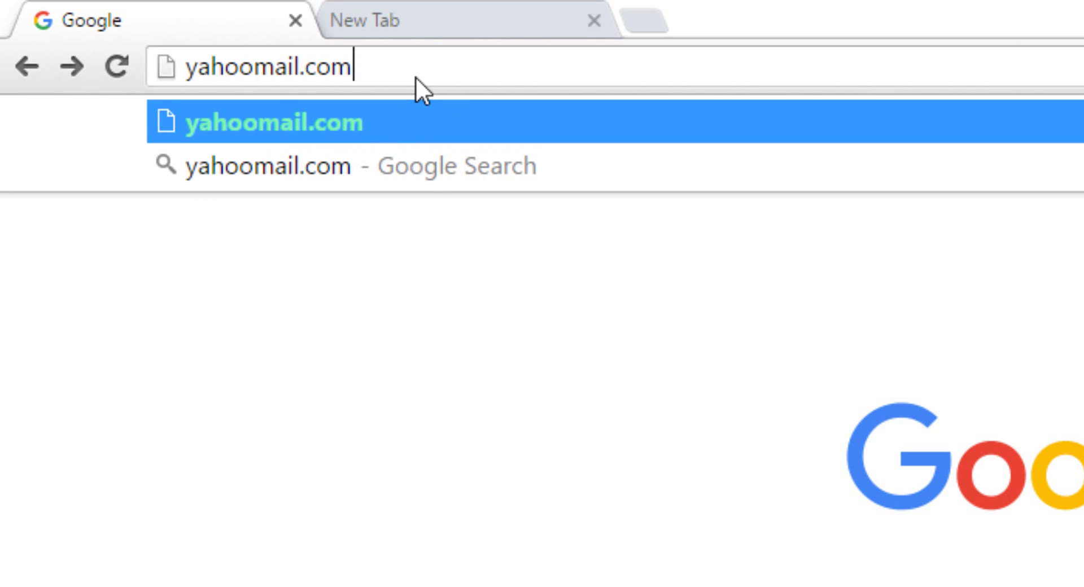
{"action": "key", "text": "BackSpace"}
{"action": "key", "text": "BackSpace"}
{"action": "key", "text": "BackSpace"}
{"action": "key", "text": "BackSpace"}
{"action": "key", "text": "BackSpace"}
{"action": "key", "text": "BackSpace"}
{"action": "key", "text": "BackSpace"}
{"action": "type", "text": "l"}
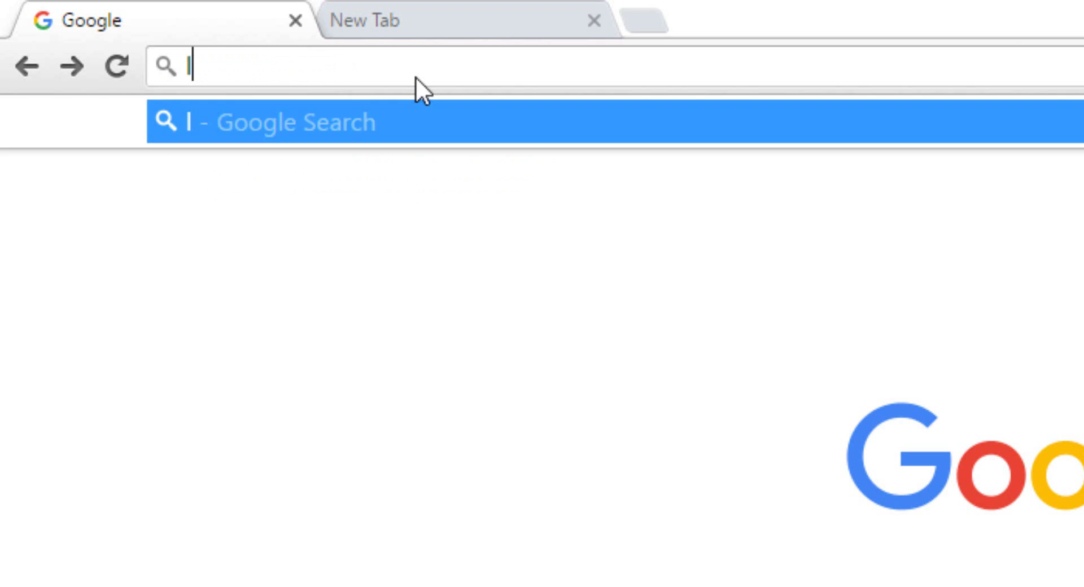
{"action": "type", "text": "ogin.yahoo.c"}
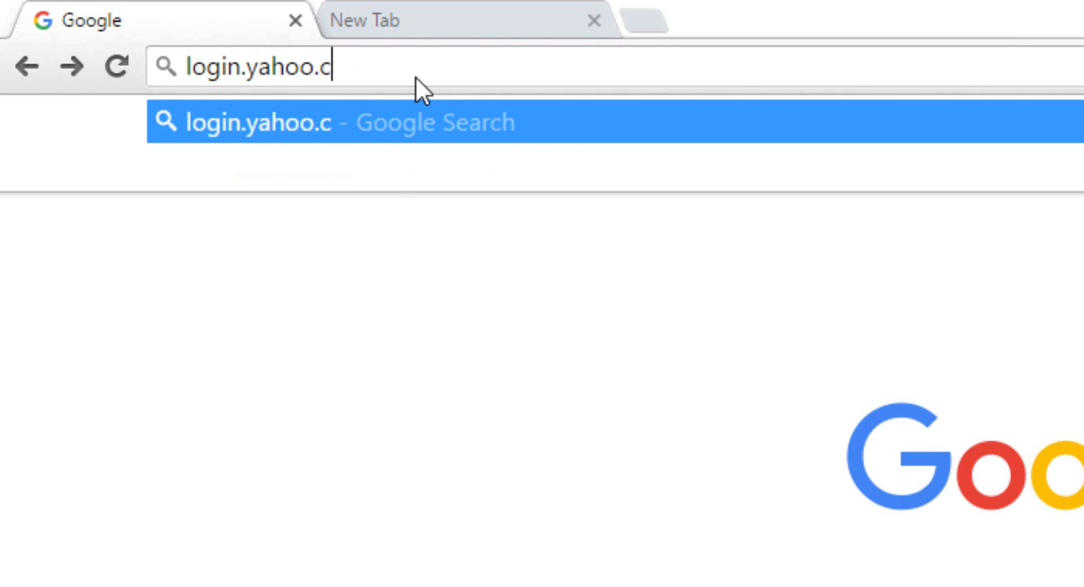
{"action": "type", "text": "om"}
{"action": "key", "text": "BackSpace"}
{"action": "key", "text": "BackSpace"}
{"action": "key", "text": "BackSpace"}
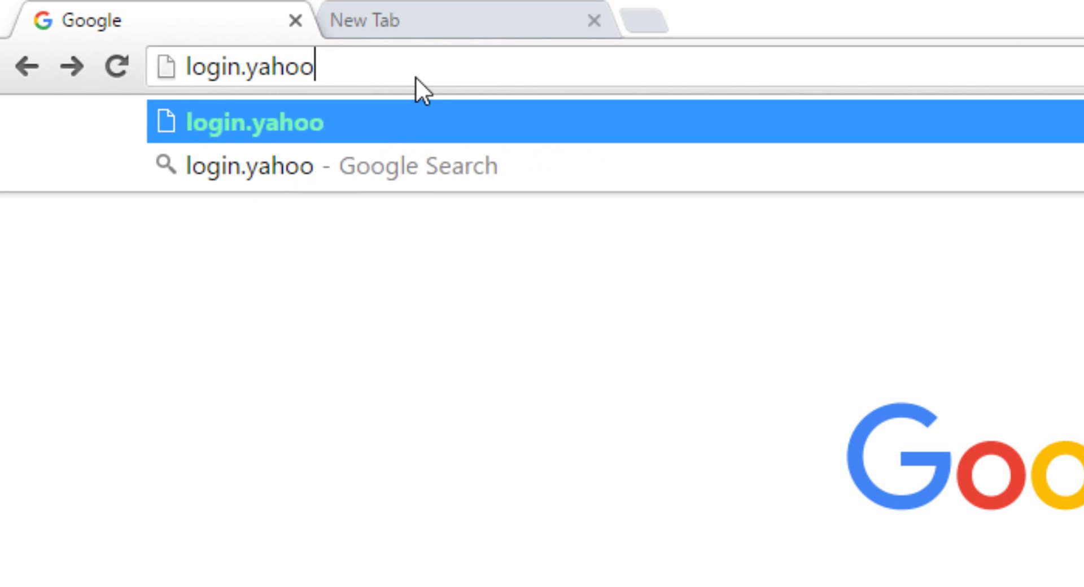
{"action": "key", "text": "BackSpace"}
{"action": "key", "text": "BackSpace"}
{"action": "key", "text": "BackSpace"}
{"action": "type", "text": "mail.y"}
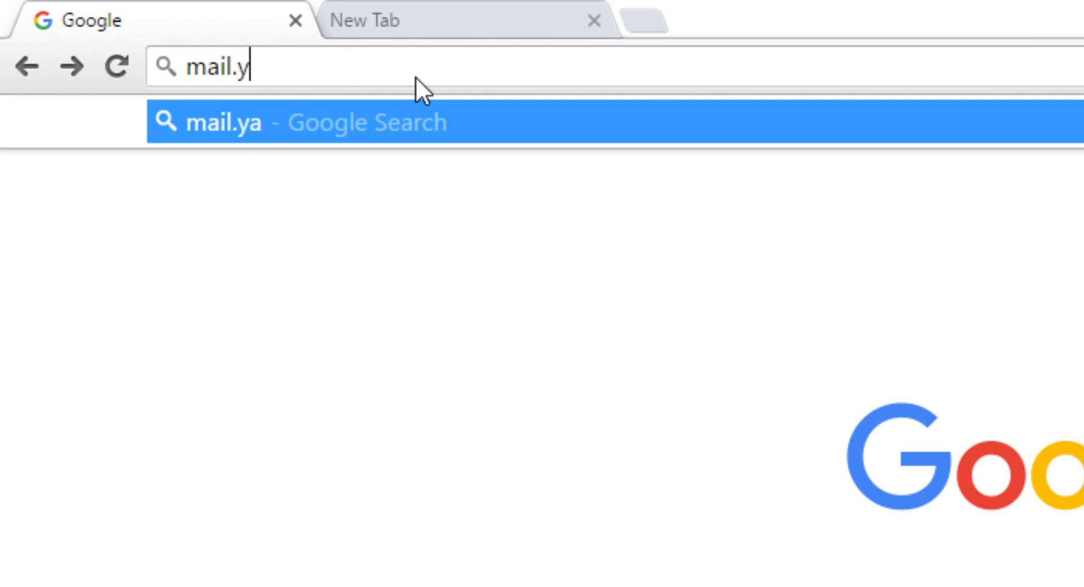
{"action": "type", "text": "ahoo.com"}
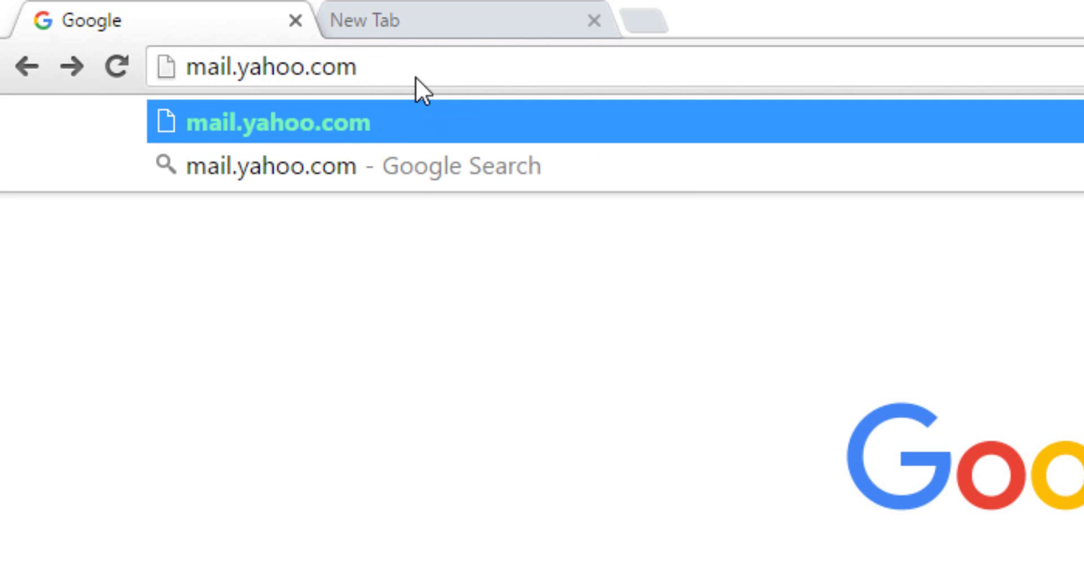
{"action": "key", "text": "Return"}
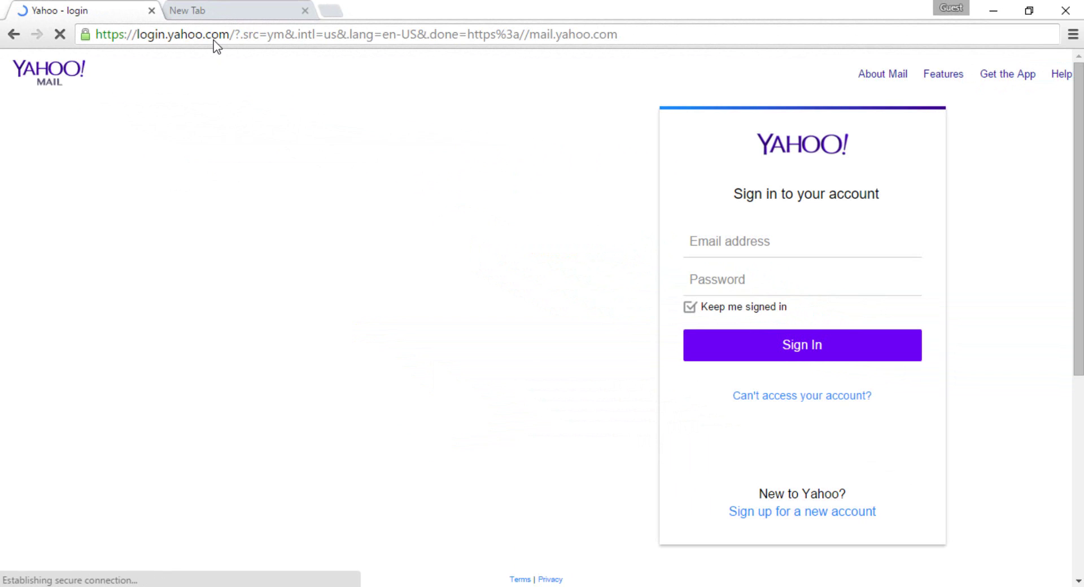
Step: In the second tab, go to yahoo.com and open its Sign In page
{"action": "left_click", "coordinate": [209, 7]}
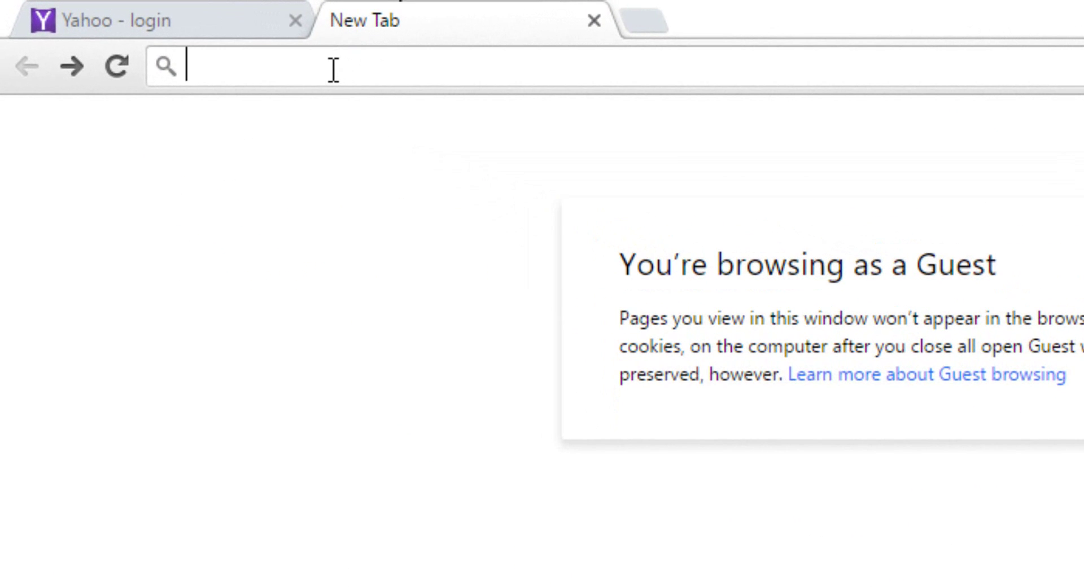
{"action": "type", "text": "yahoo.com"}
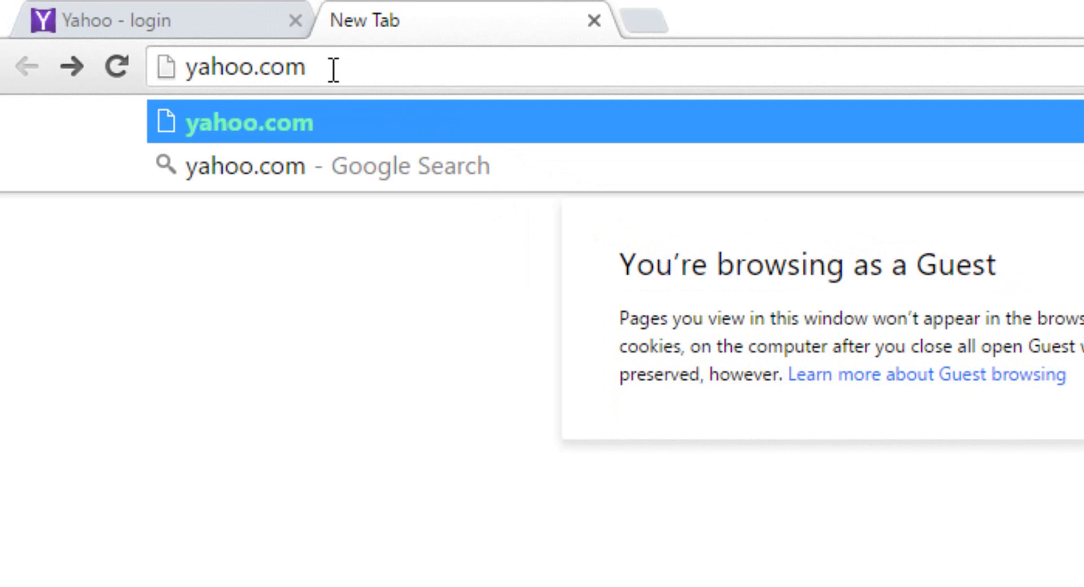
{"action": "key", "text": "Return"}
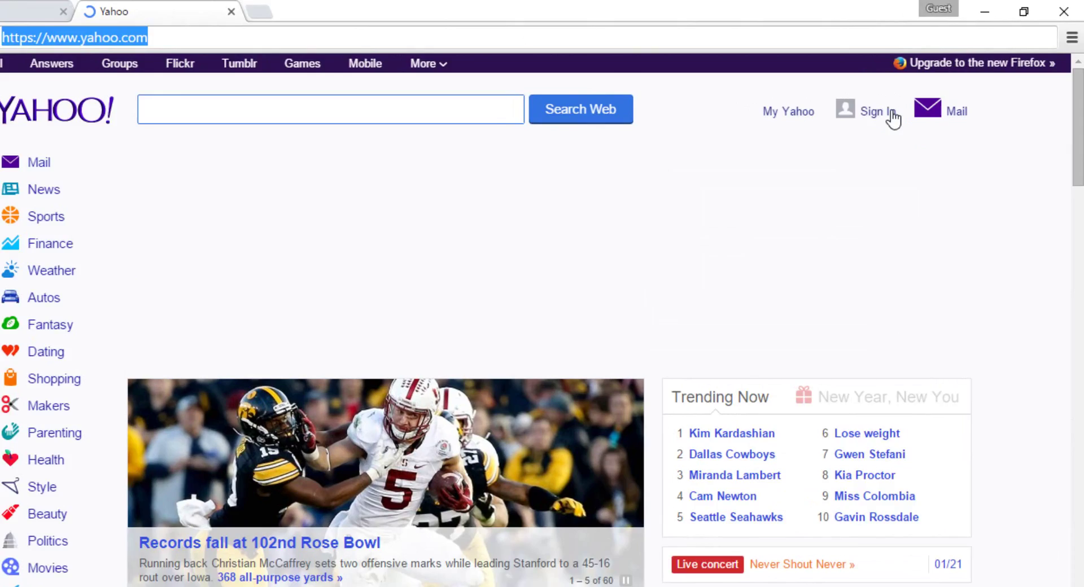
{"action": "mouse_move", "coordinate": [765, 173]}
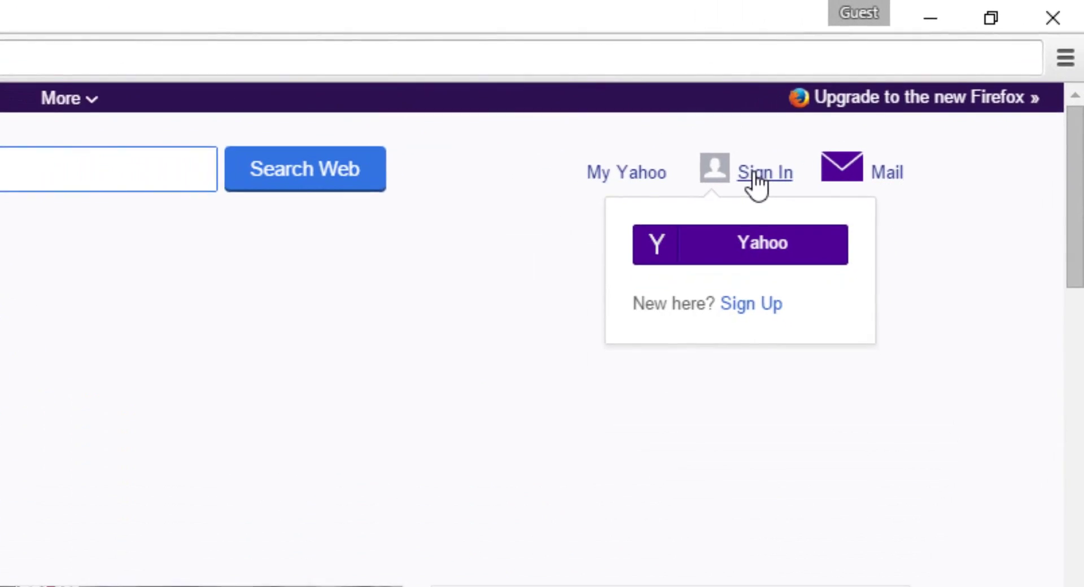
{"action": "left_click", "coordinate": [728, 194]}
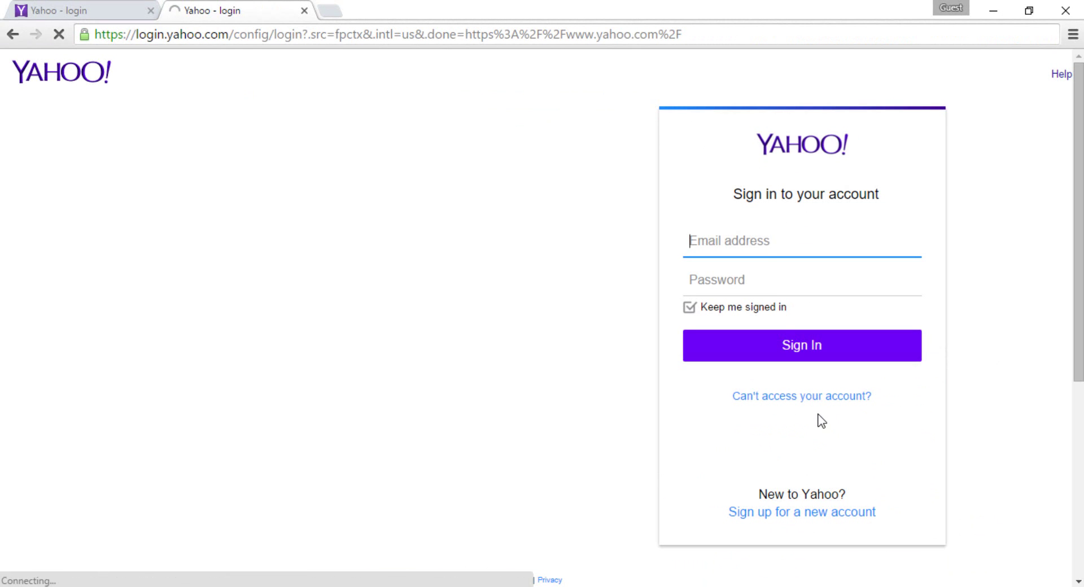
Step: Return to the first tab's sign-in page and enter the account's Yahoo email address
{"action": "left_click", "coordinate": [100, 1]}
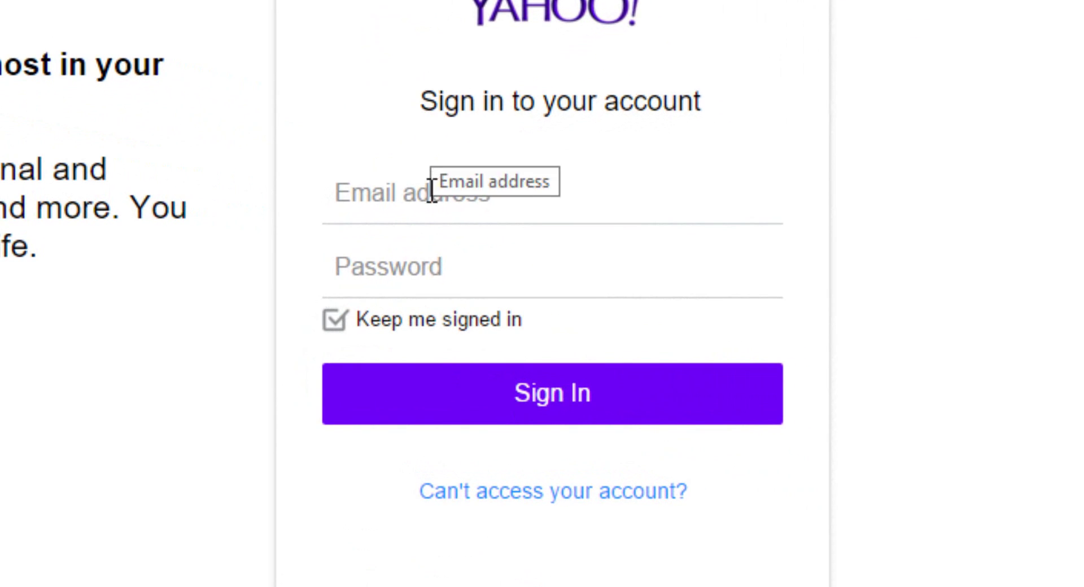
{"action": "left_click", "coordinate": [433, 191]}
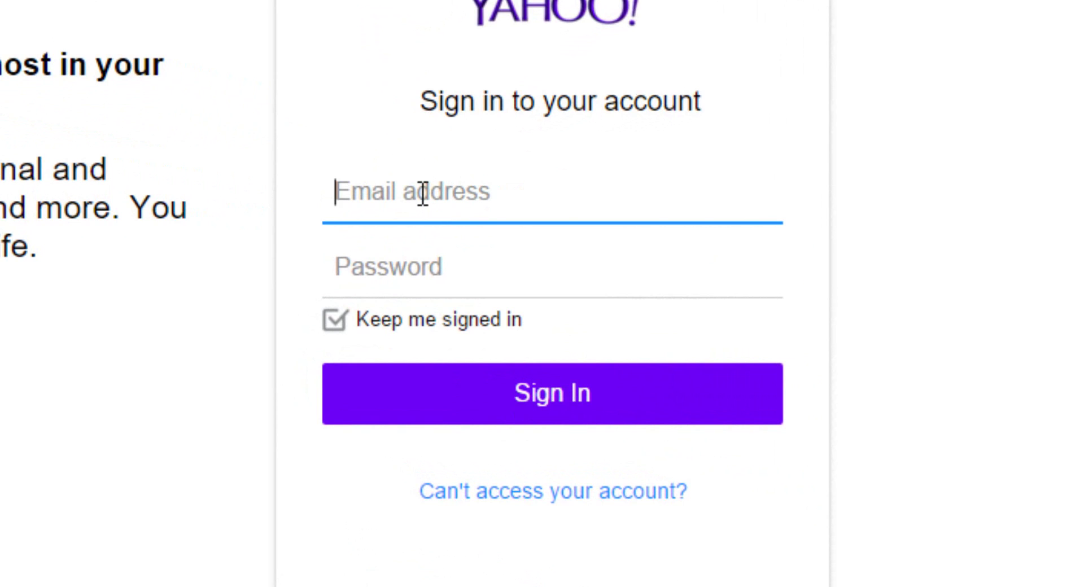
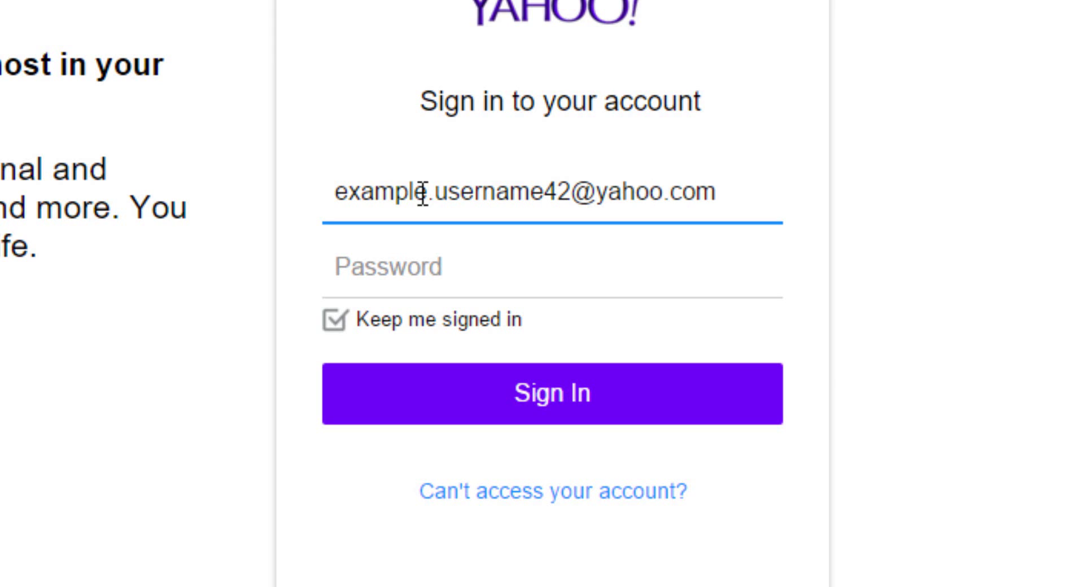
Step: Try mail.com and rocketmail.com endings, then trim the ID to the bare username
{"action": "key", "text": "BackSpace"}
{"action": "key", "text": "BackSpace"}
{"action": "key", "text": "BackSpace"}
{"action": "key", "text": "BackSpace"}
{"action": "type", "text": "ma"}
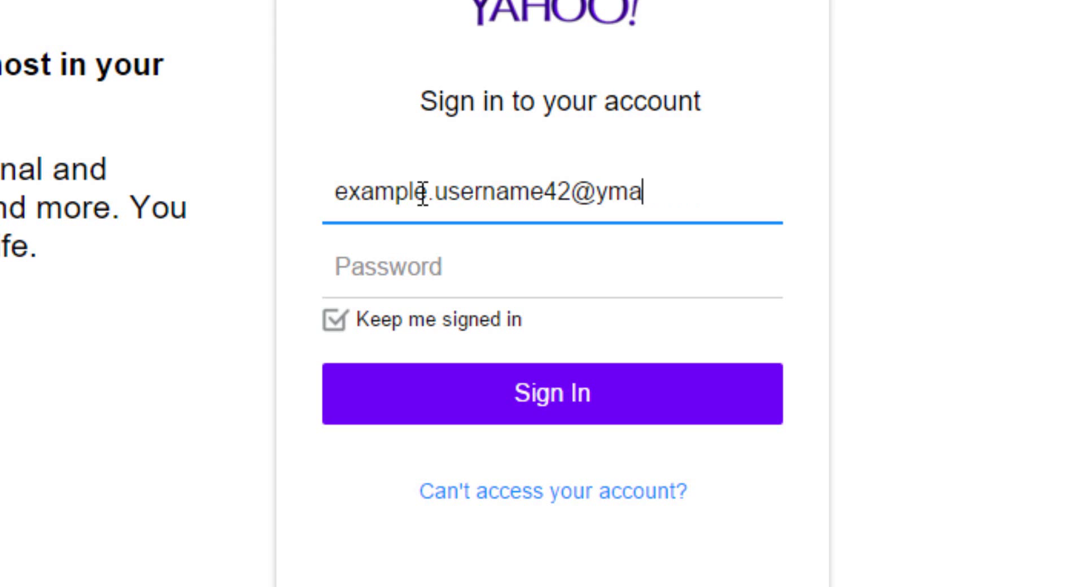
{"action": "type", "text": "il.com"}
{"action": "key", "text": "BackSpace"}
{"action": "key", "text": "BackSpace"}
{"action": "key", "text": "BackSpace"}
{"action": "key", "text": "BackSpace"}
{"action": "key", "text": "BackSpace"}
{"action": "key", "text": "BackSpace"}
{"action": "key", "text": "BackSpace"}
{"action": "key", "text": "BackSpace"}
{"action": "key", "text": "BackSpace"}
{"action": "type", "text": "rocket"}
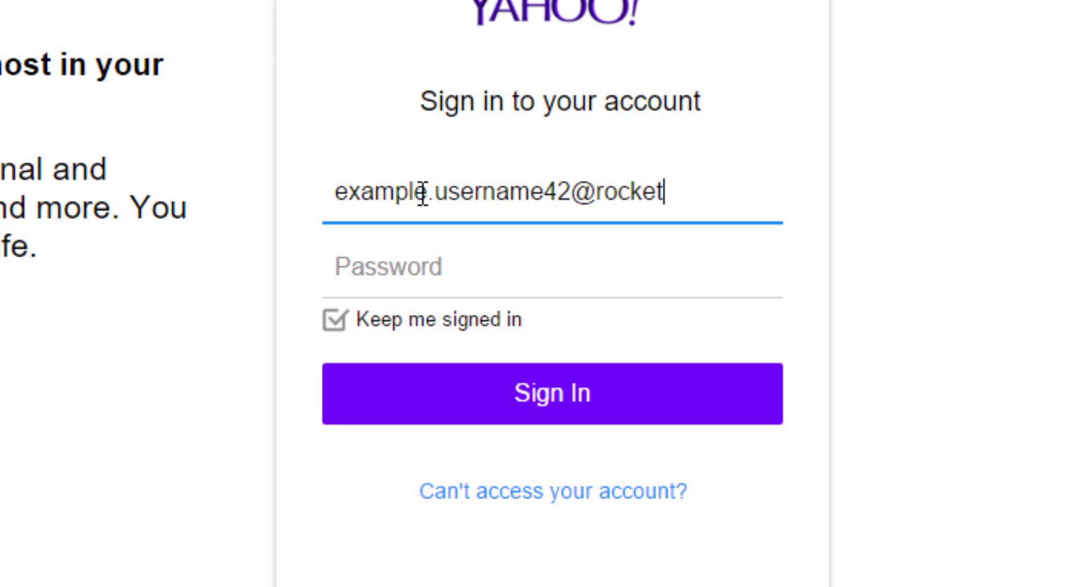
{"action": "type", "text": "mail.com"}
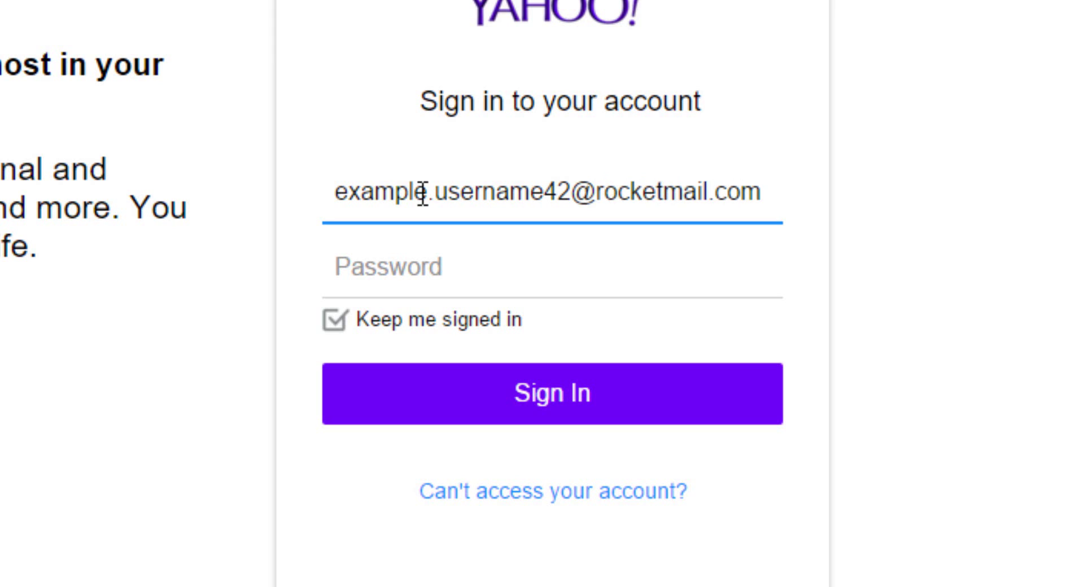
{"action": "key", "text": "BackSpace"}
{"action": "key", "text": "BackSpace"}
{"action": "key", "text": "BackSpace"}
{"action": "key", "text": "BackSpace"}
{"action": "key", "text": "BackSpace"}
{"action": "key", "text": "BackSpace"}
{"action": "key", "text": "BackSpace"}
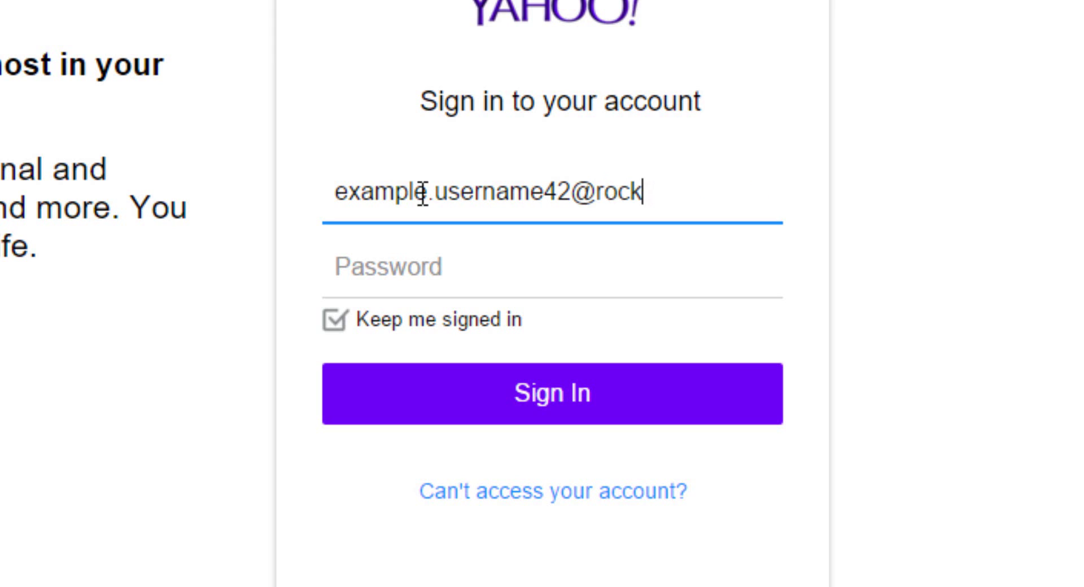
{"action": "key", "text": "BackSpace"}
{"action": "key", "text": "BackSpace"}
{"action": "key", "text": "BackSpace"}
{"action": "key", "text": "BackSpace"}
{"action": "key", "text": "BackSpace"}
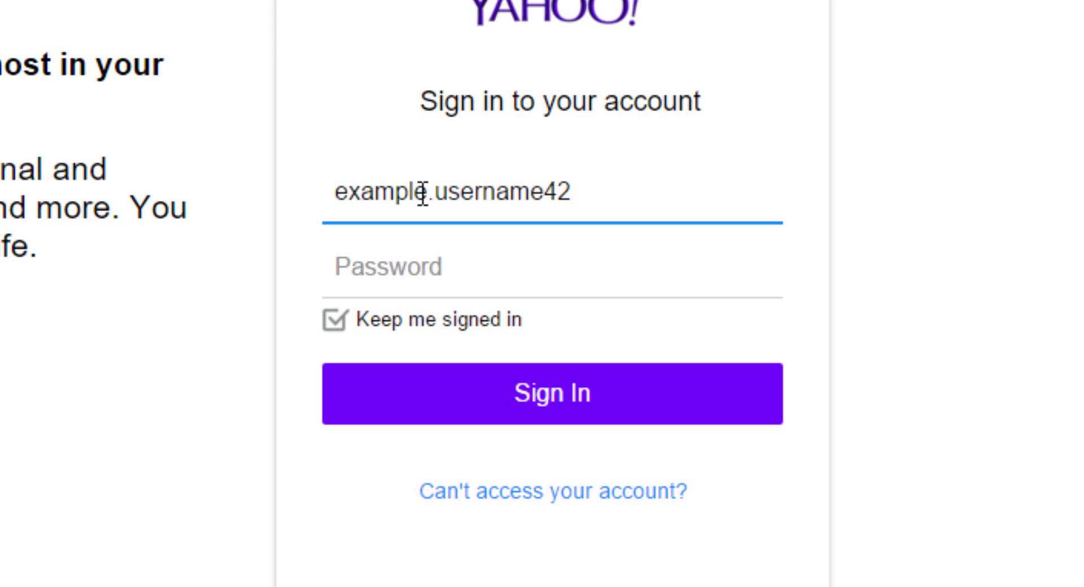
{"action": "key", "text": "Tab"}
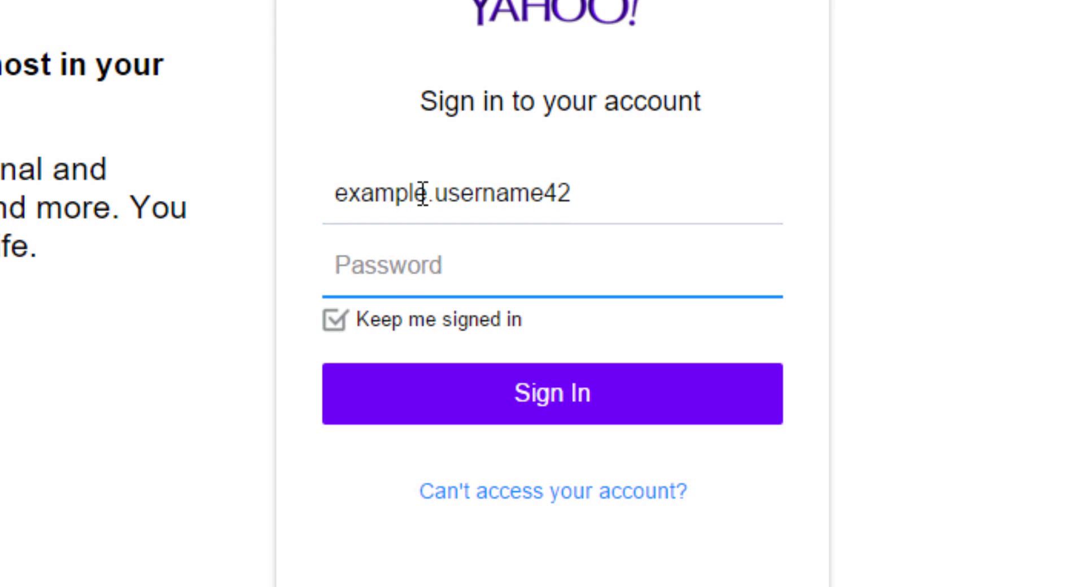
Step: Enter the account password, uncheck 'Keep me signed in', and submit the sign-in form
{"action": "type", "text": "*******"}
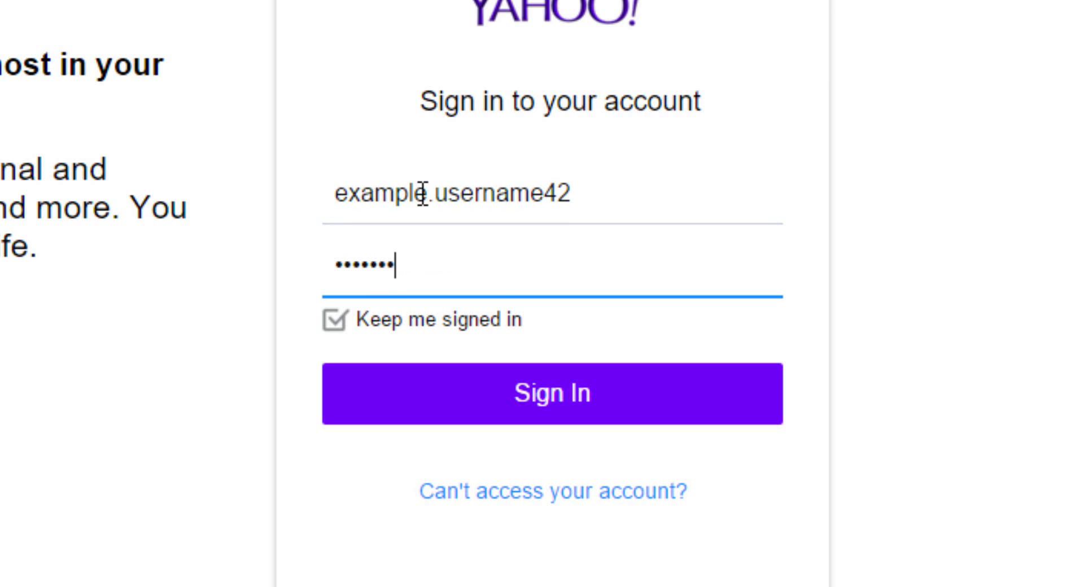
{"action": "type", "text": "***"}
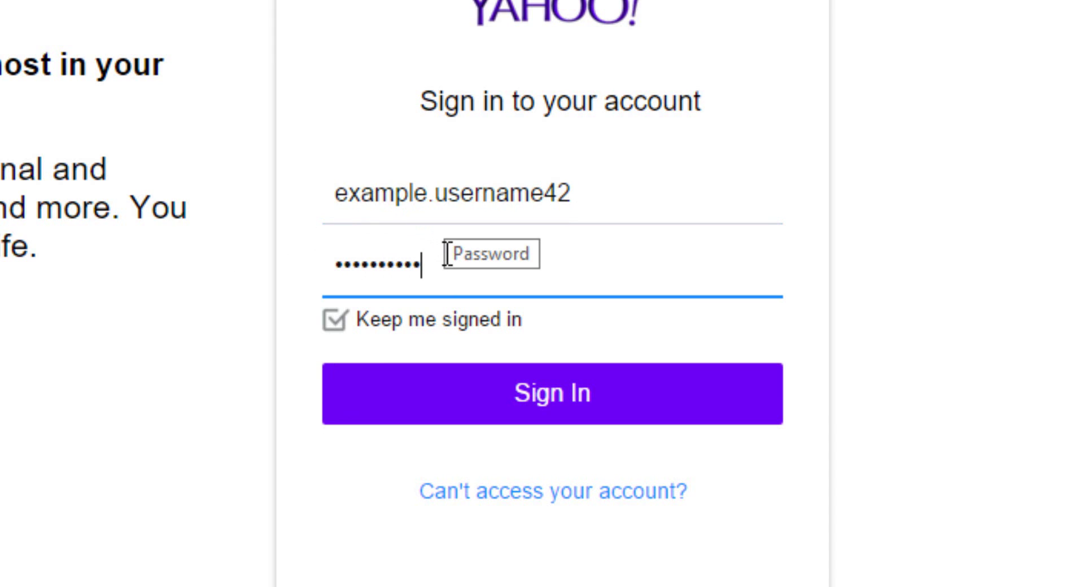
{"action": "left_click", "coordinate": [336, 321]}
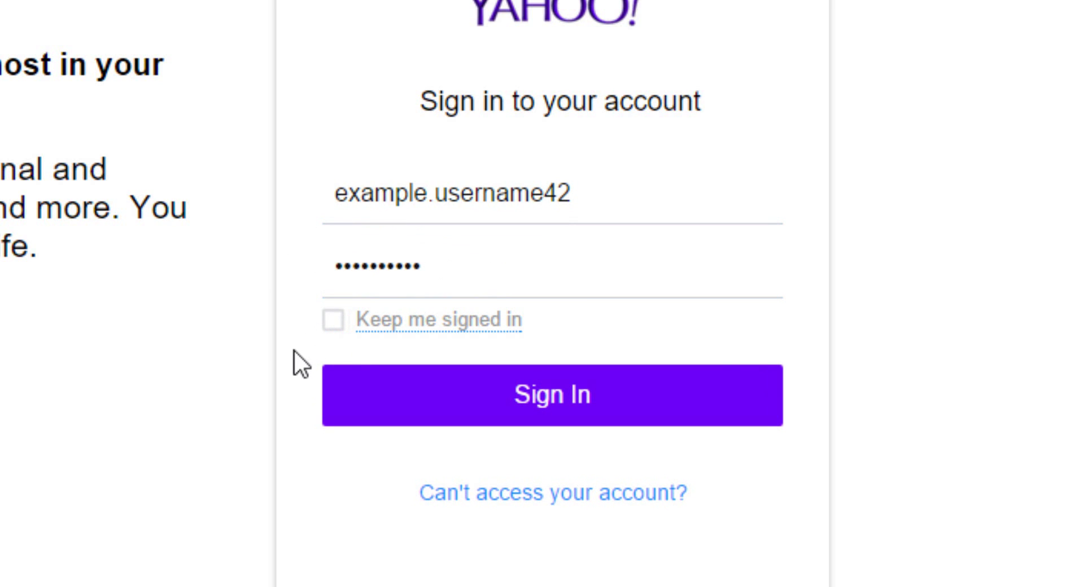
{"action": "left_click", "coordinate": [646, 421]}
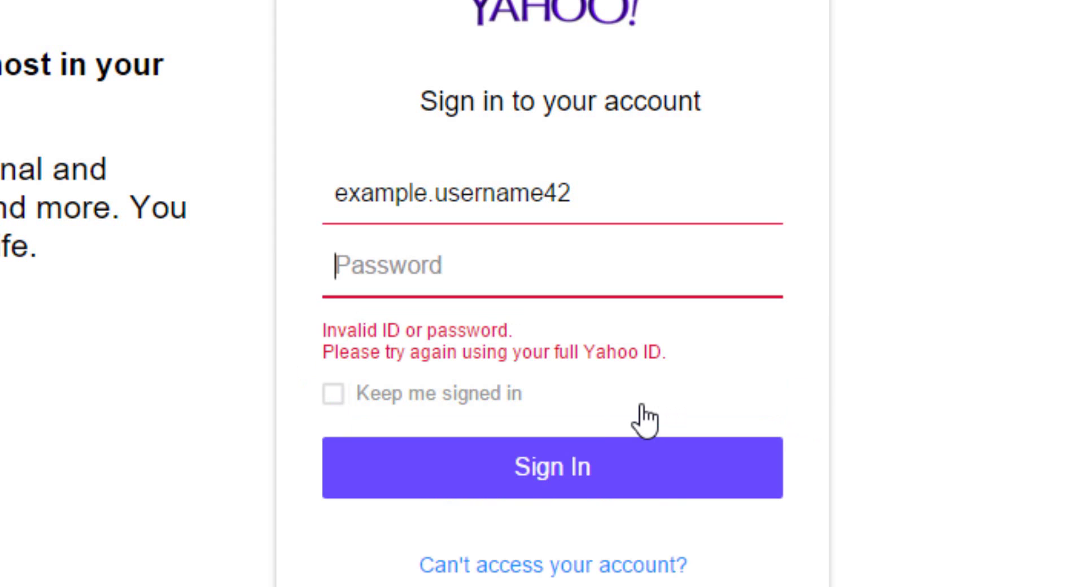
Step: Re-enter the account password and submit it to sign in again
{"action": "type", "text": "•••••"}
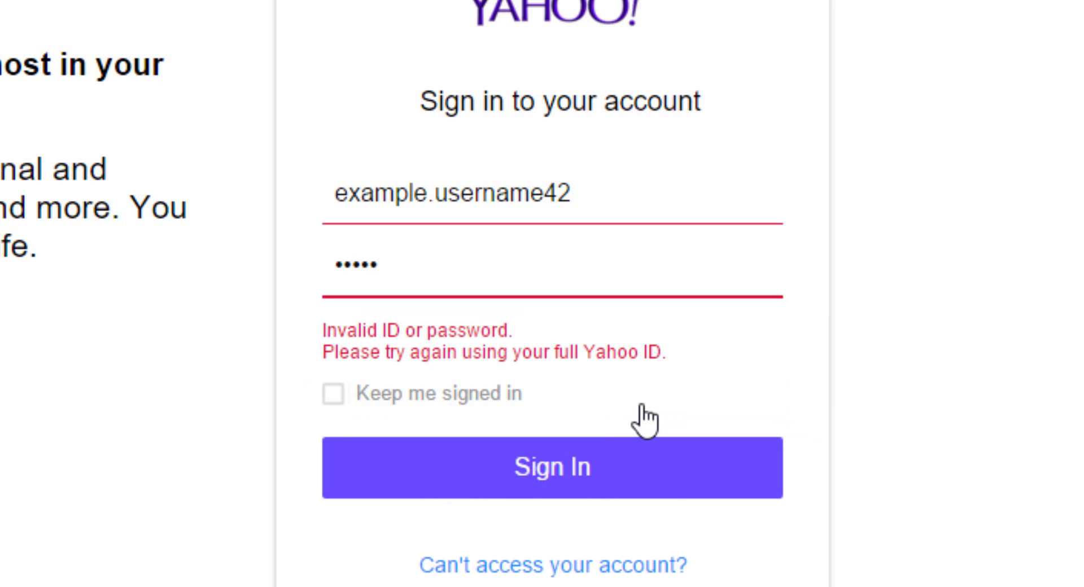
{"action": "type", "text": "••••"}
{"action": "type", "text": "••"}
{"action": "key", "text": "Return"}
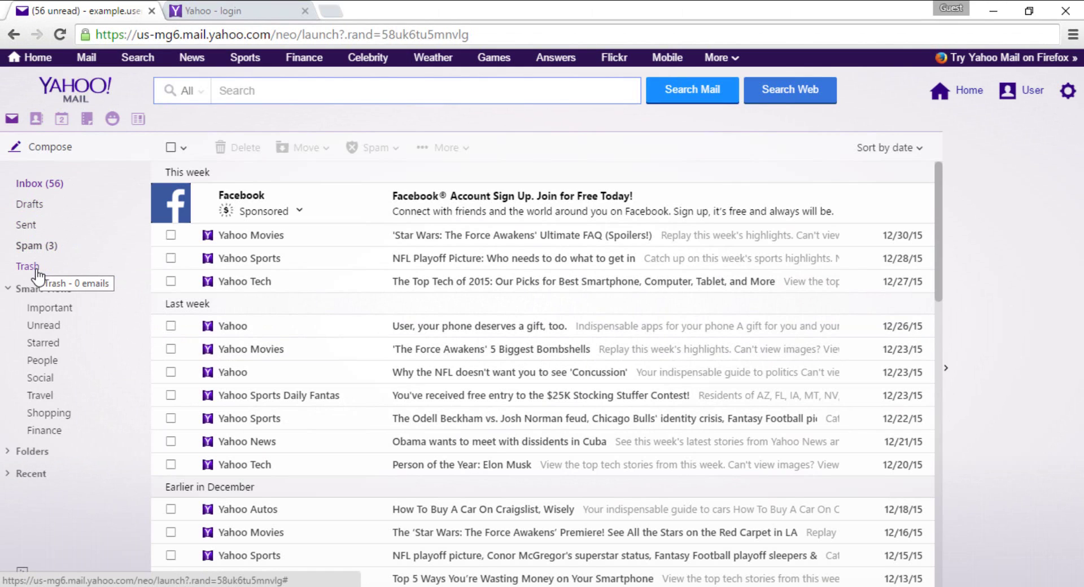
Step: Open and close a Compose window, then open and close the Messenger chat panel
{"action": "left_click", "coordinate": [64, 154]}
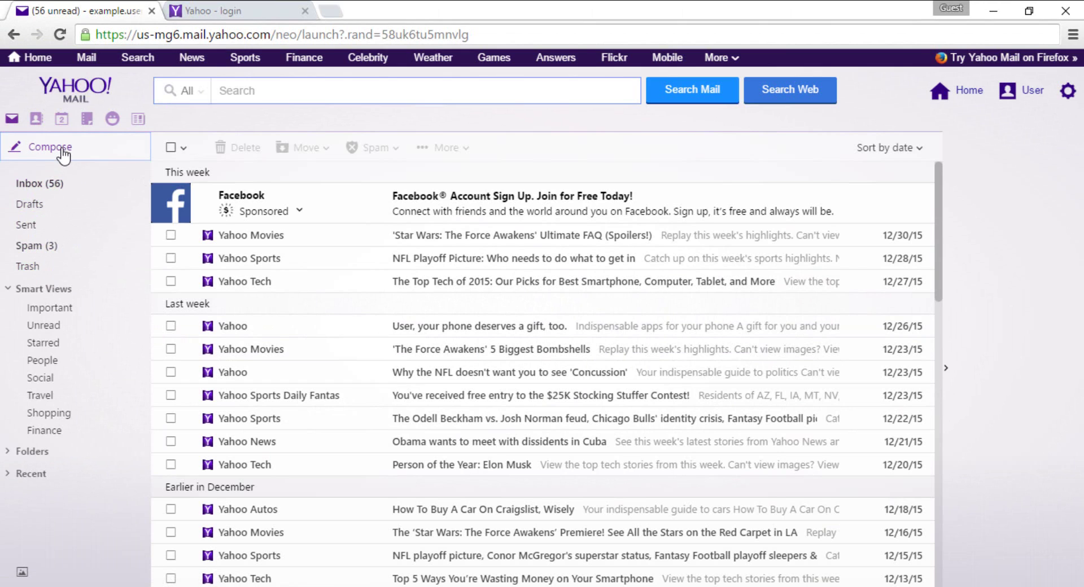
{"action": "left_click", "coordinate": [38, 183]}
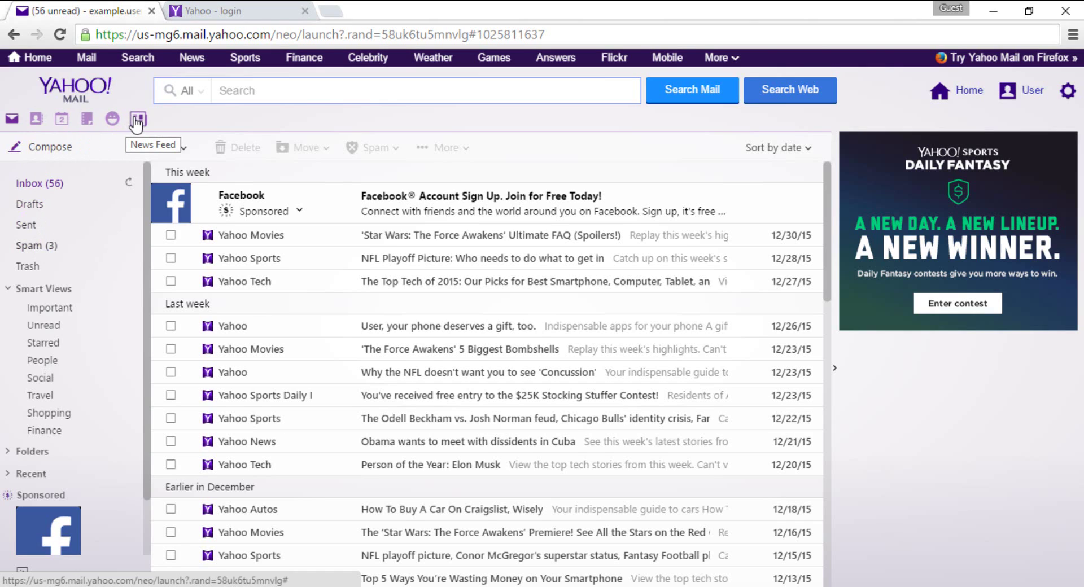
{"action": "left_click", "coordinate": [107, 120]}
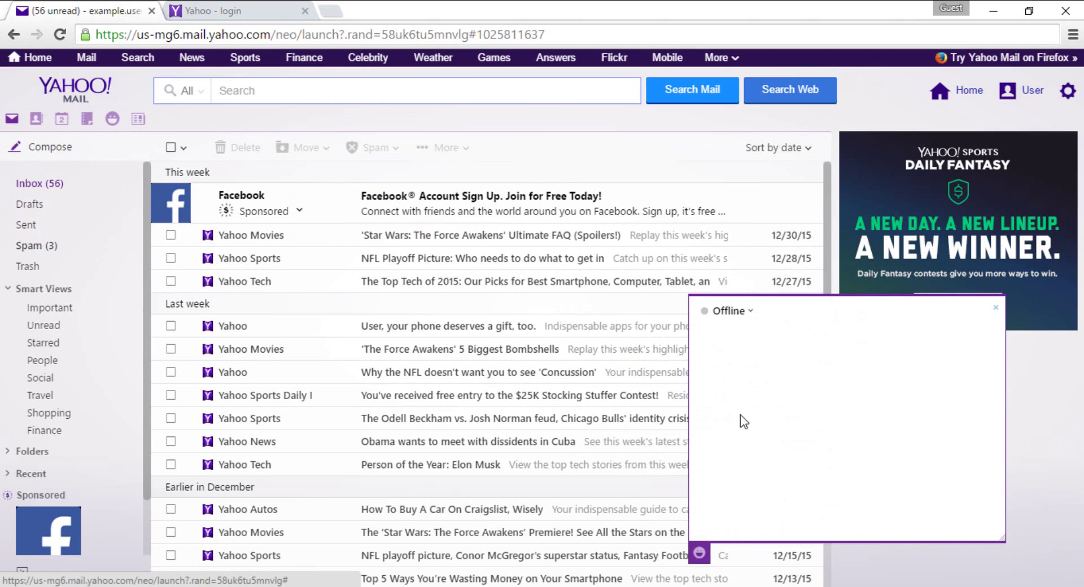
{"action": "left_click", "coordinate": [996, 308]}
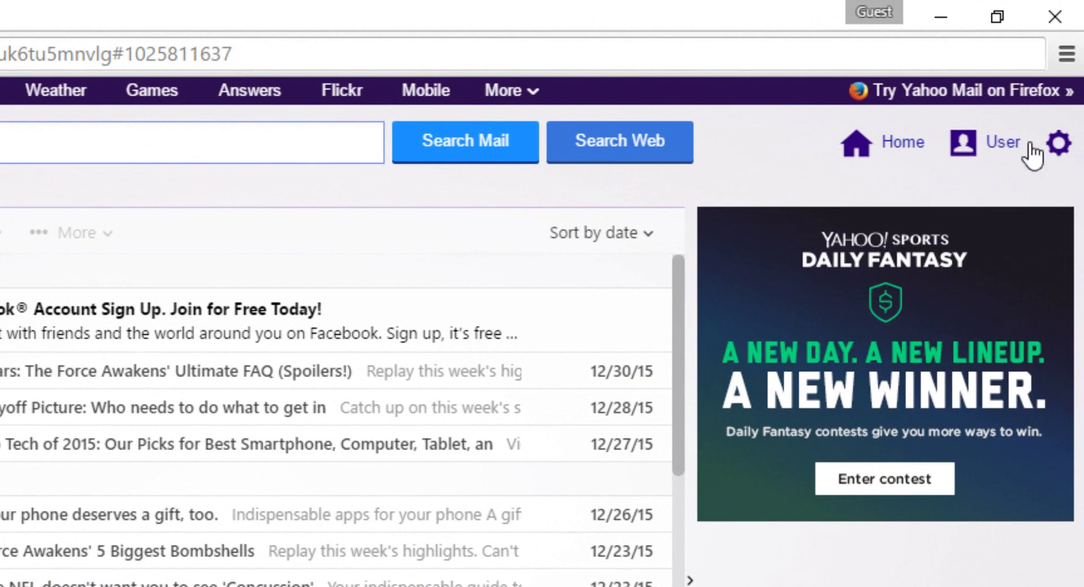
Step: Open the User account menu at top right and choose Sign Out
{"action": "left_click", "coordinate": [1029, 90]}
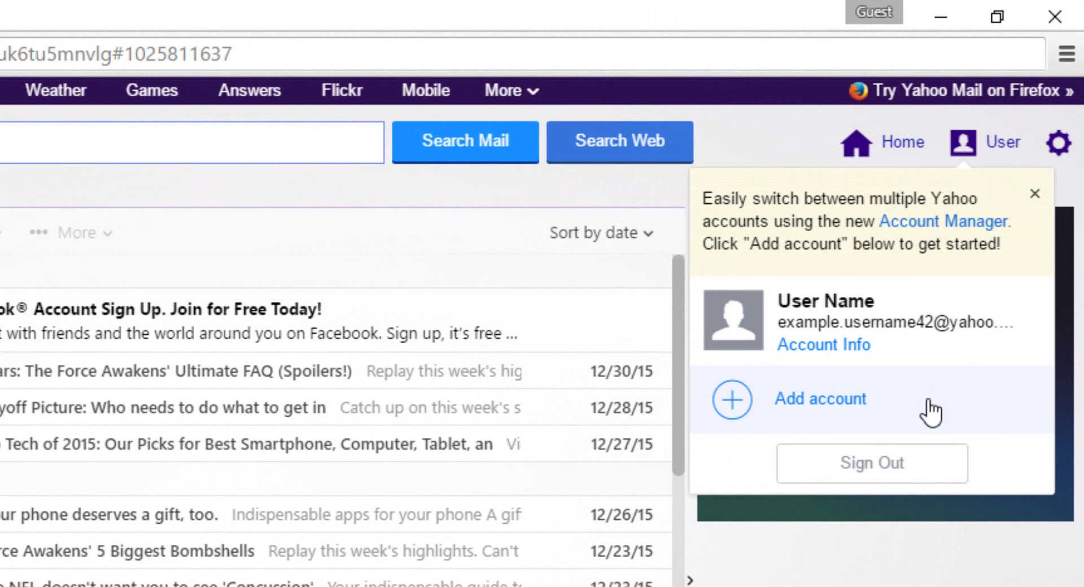
{"action": "left_click", "coordinate": [877, 465]}
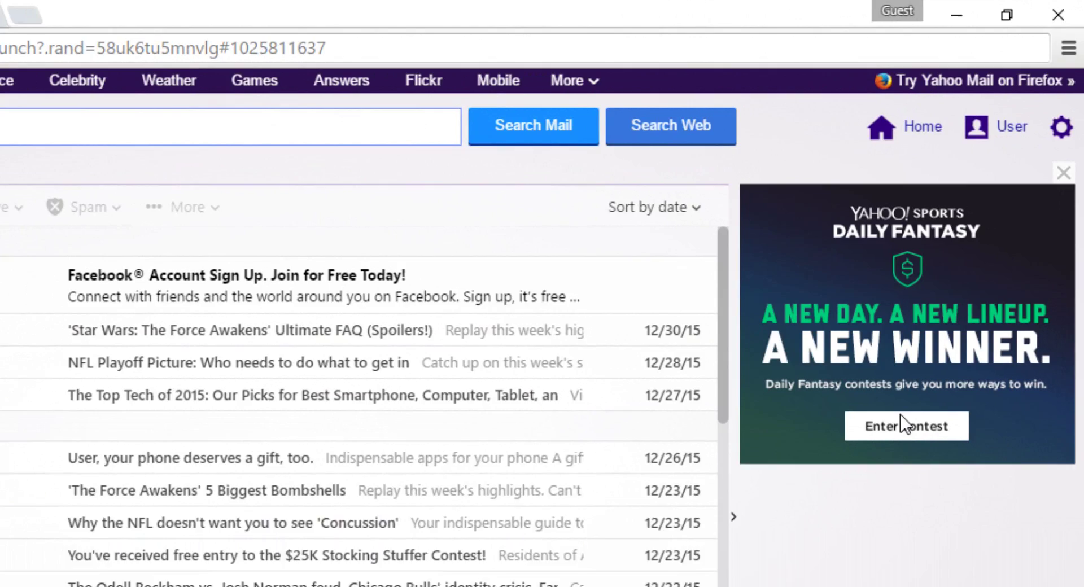